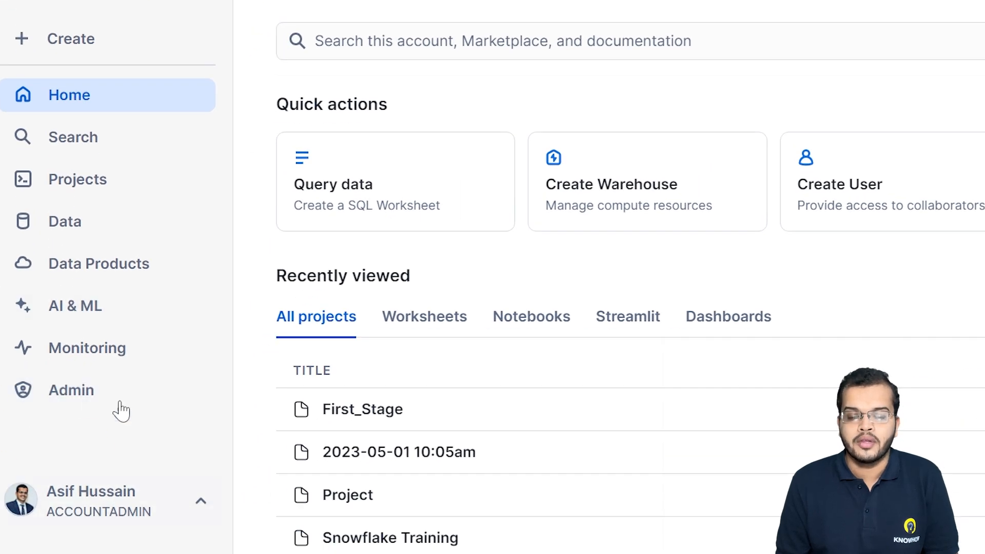
Open the form for a new resource monitor in the account's cost management area
{"action": "left_click", "coordinate": [76, 391]}
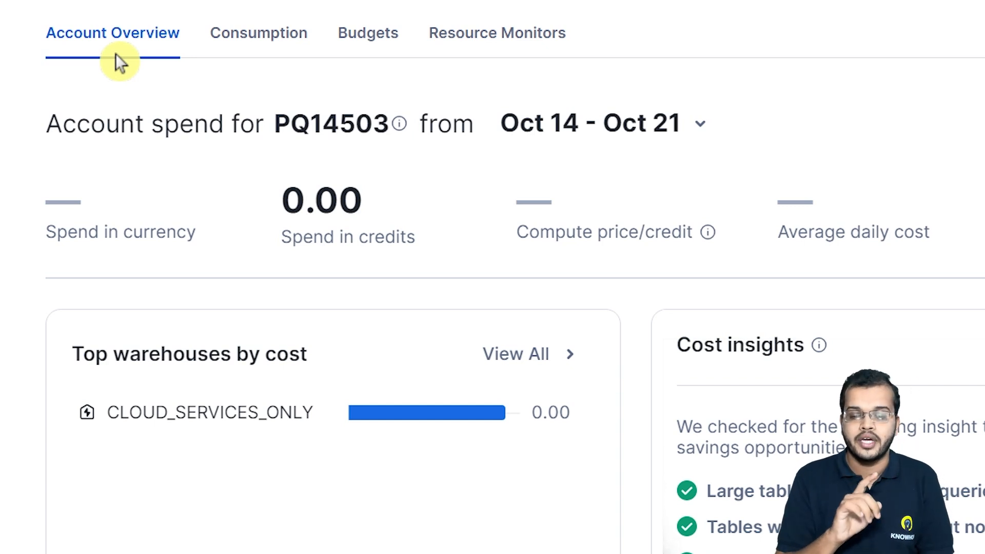
{"action": "left_click", "coordinate": [487, 38]}
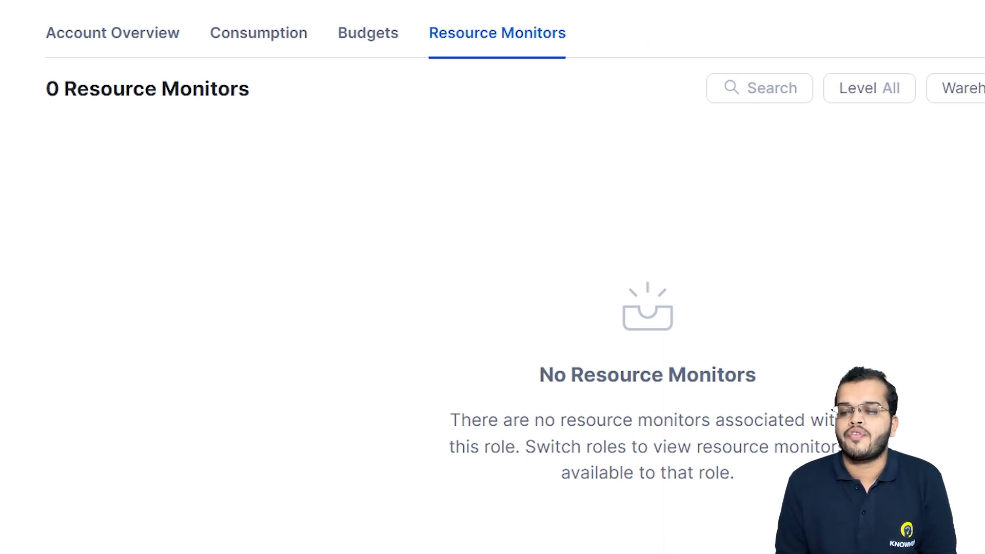
{"action": "left_click", "coordinate": [902, 83]}
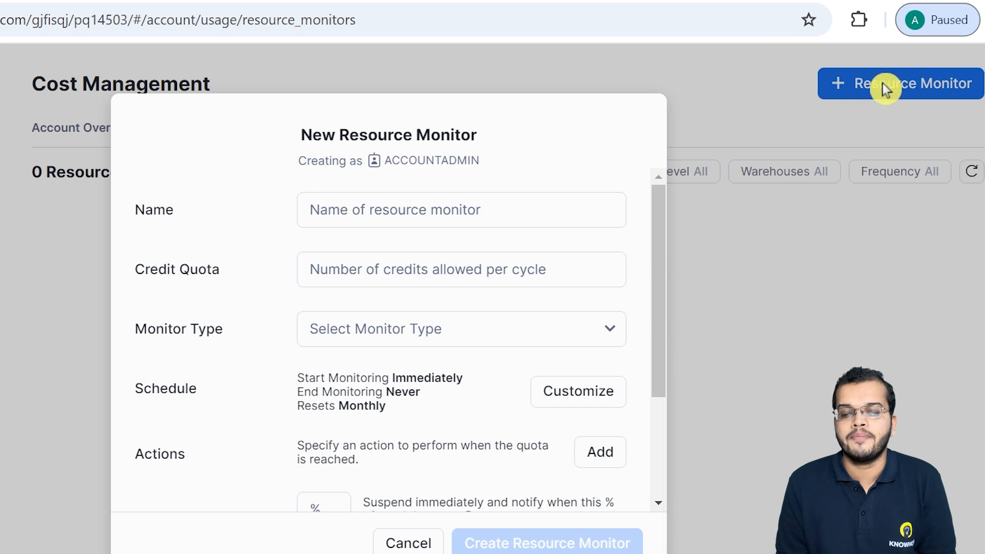
Name the new resource monitor Myaccount_Credits
{"action": "left_click", "coordinate": [329, 223]}
{"action": "scroll", "coordinate": [342, 234], "scroll_direction": "down", "scroll_amount": 3}
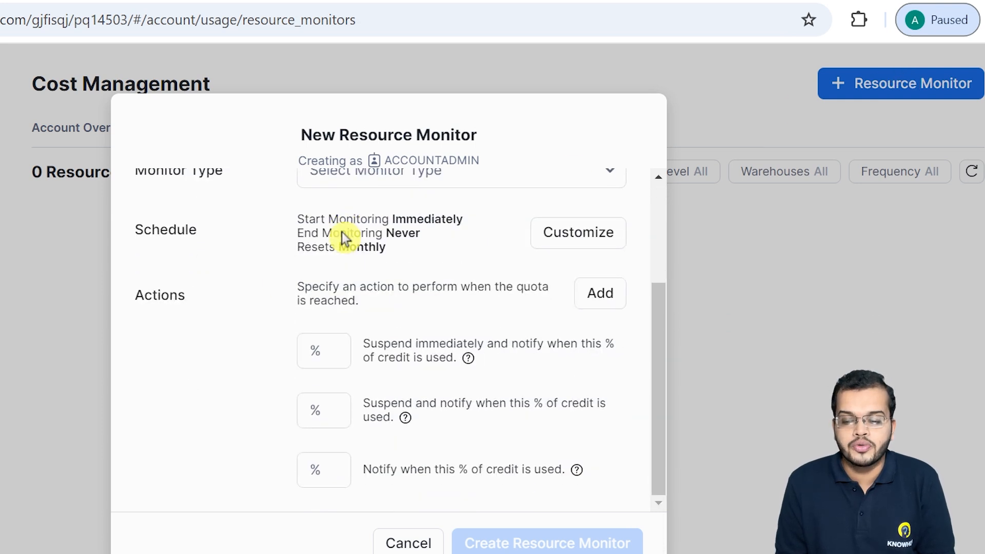
{"action": "scroll", "coordinate": [342, 234], "scroll_direction": "up", "scroll_amount": 3}
{"action": "left_click", "coordinate": [343, 232]}
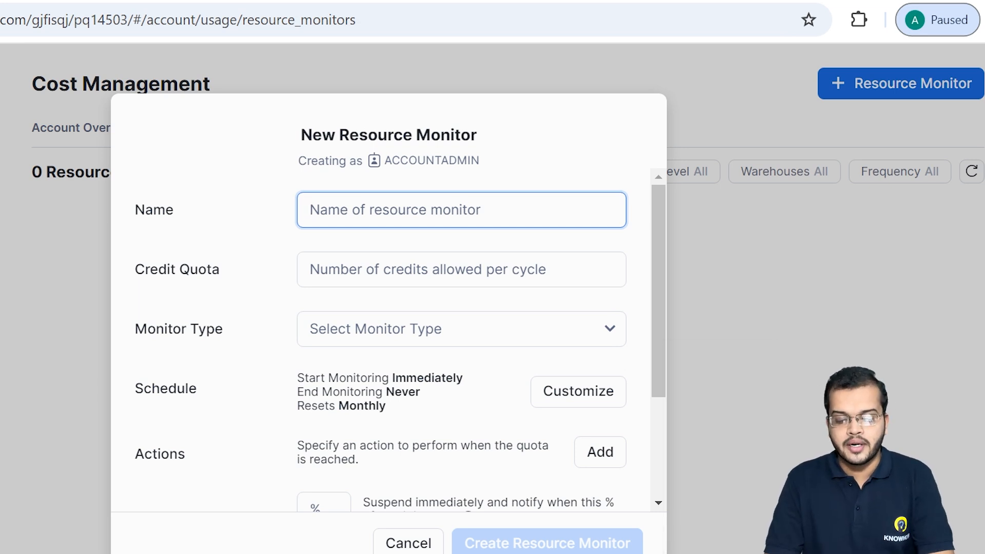
{"action": "type", "text": "Myaccount"}
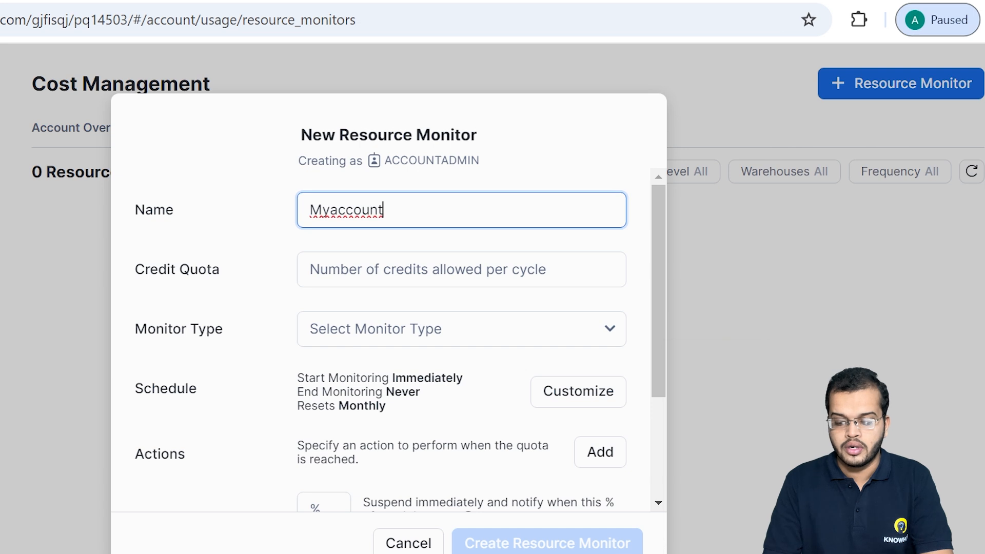
{"action": "type", "text": "_Credits"}
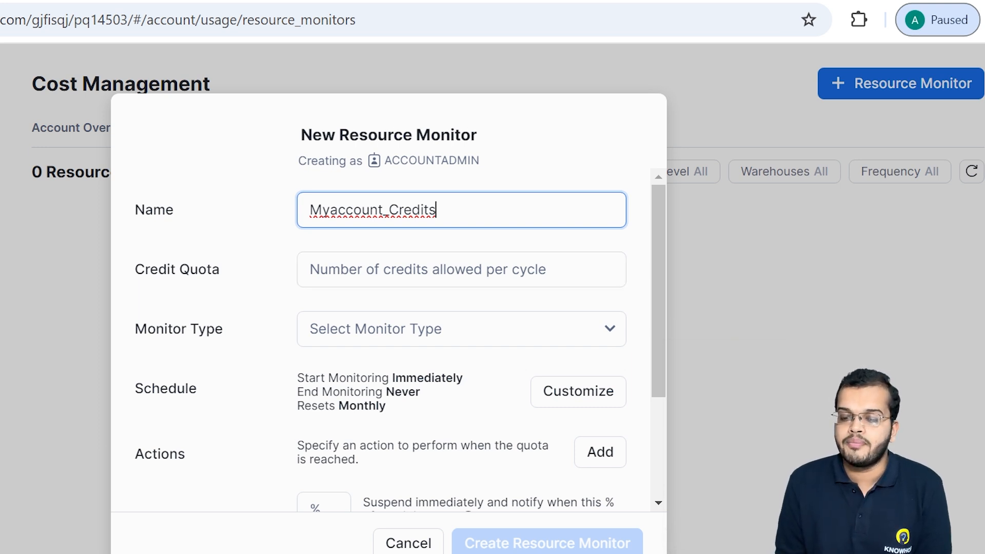
Set the monitor's credit quota to 10 and its monitor type to Account
{"action": "left_click", "coordinate": [369, 269]}
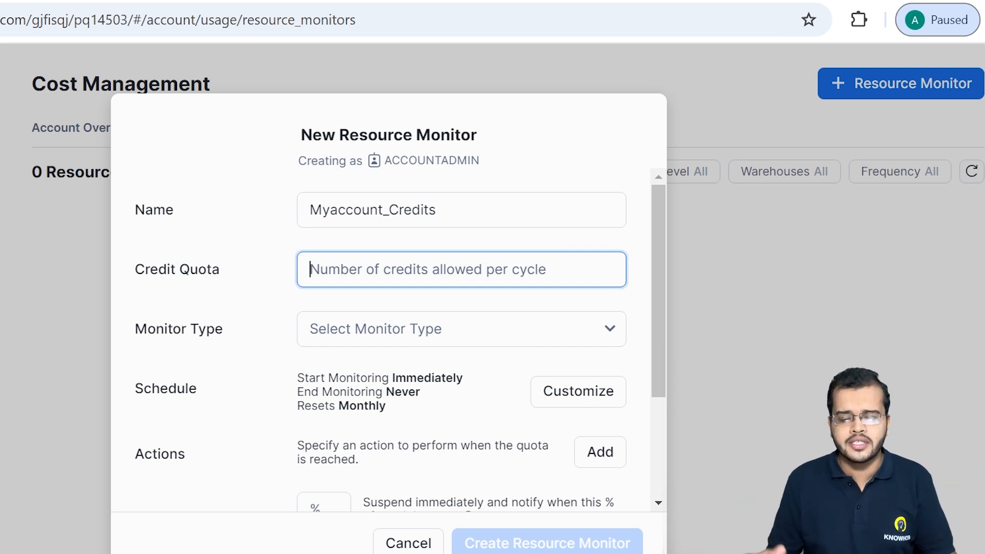
{"action": "type", "text": "10"}
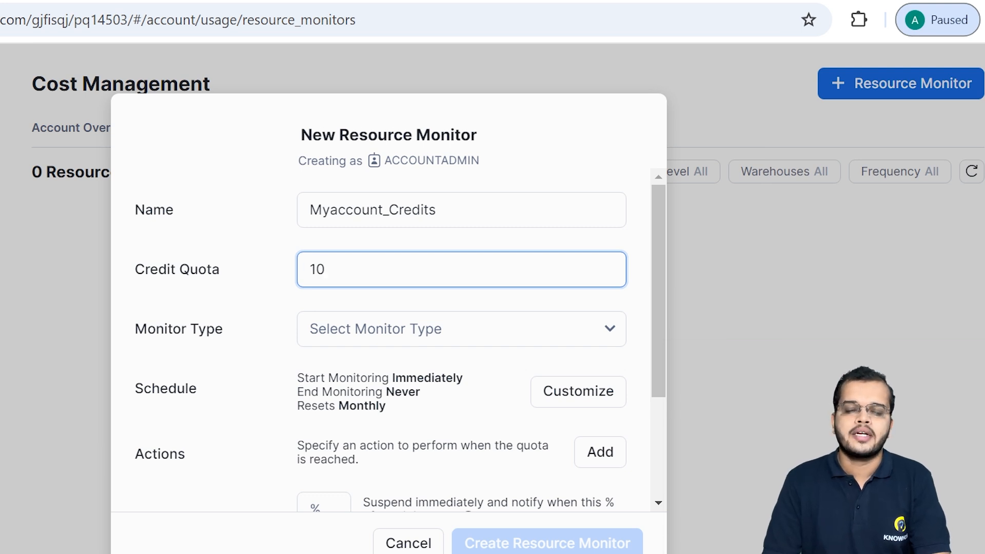
{"action": "left_click", "coordinate": [367, 328]}
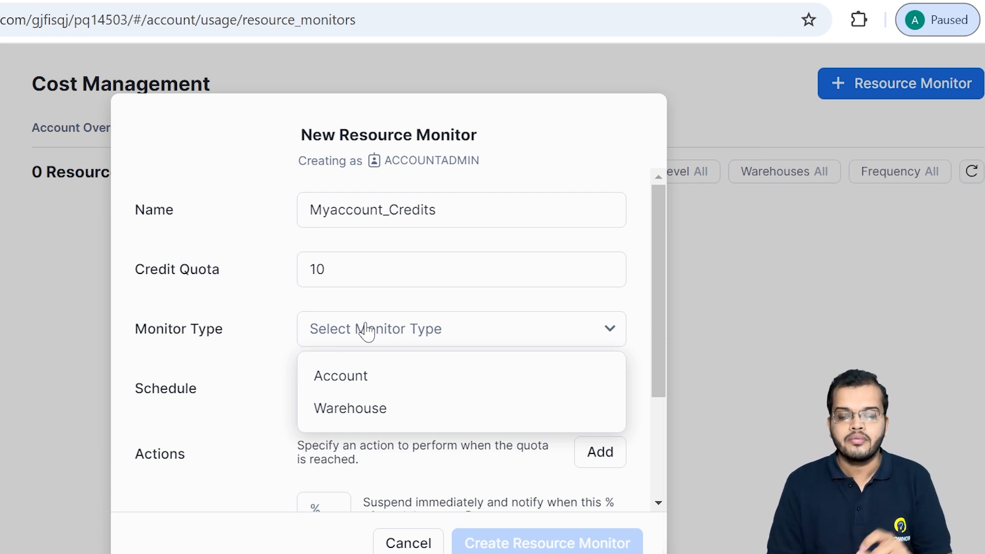
{"action": "left_click", "coordinate": [352, 377]}
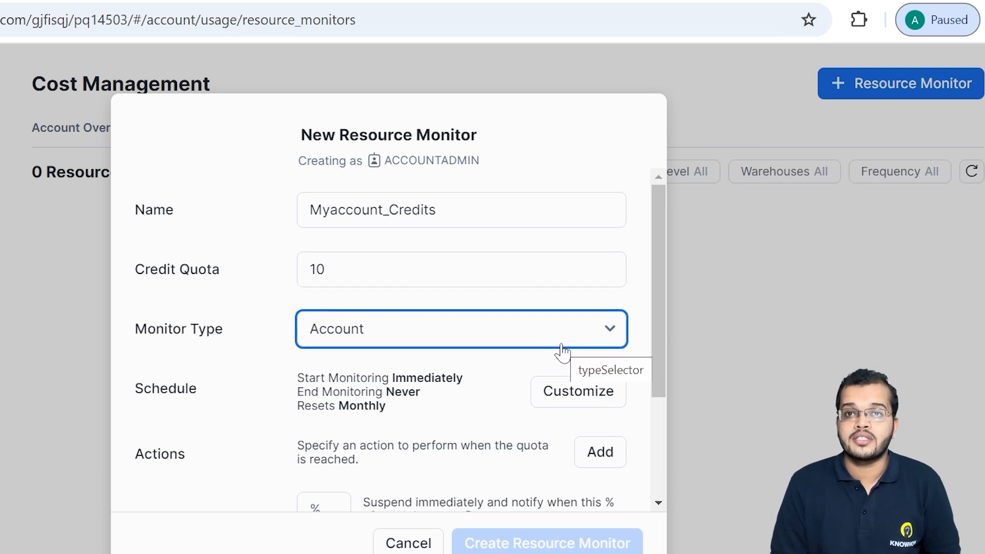
Review the new monitor's credit quota, schedule and available quota actions
{"action": "scroll", "coordinate": [562, 353], "scroll_direction": "down", "scroll_amount": 3}
{"action": "scroll", "coordinate": [564, 352], "scroll_direction": "down", "scroll_amount": 3}
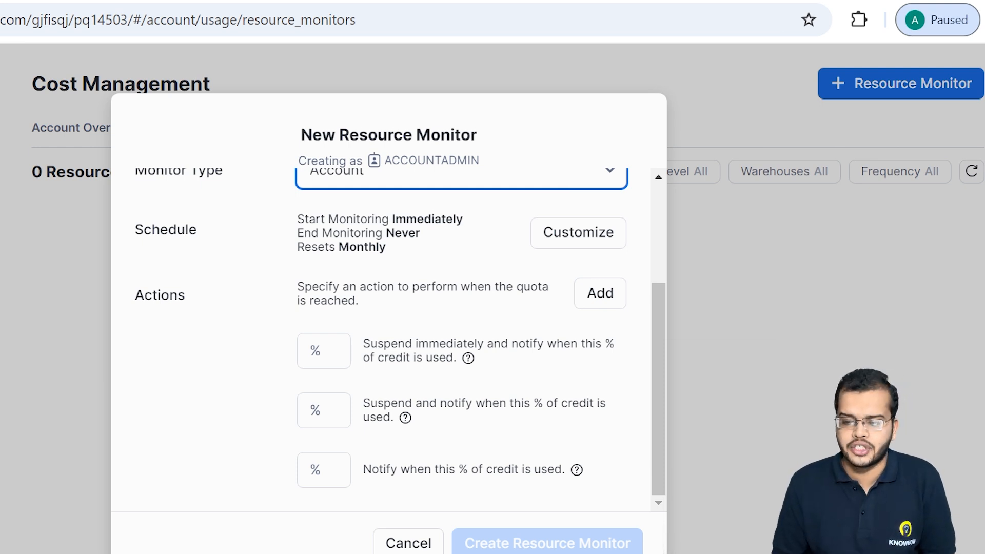
{"action": "scroll", "coordinate": [374, 249], "scroll_direction": "up", "scroll_amount": 3}
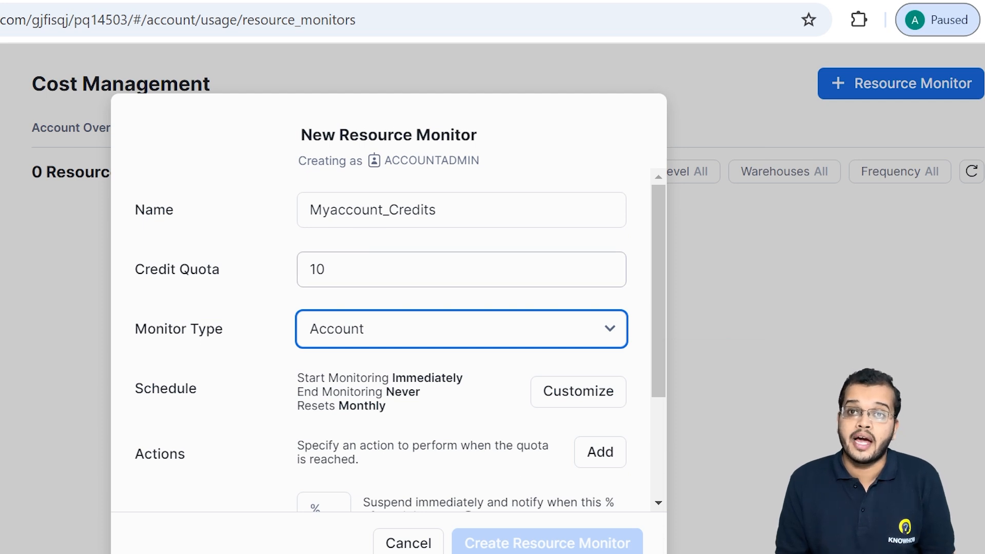
{"action": "left_click", "coordinate": [436, 269]}
{"action": "scroll", "coordinate": [436, 269], "scroll_direction": "down", "scroll_amount": 1}
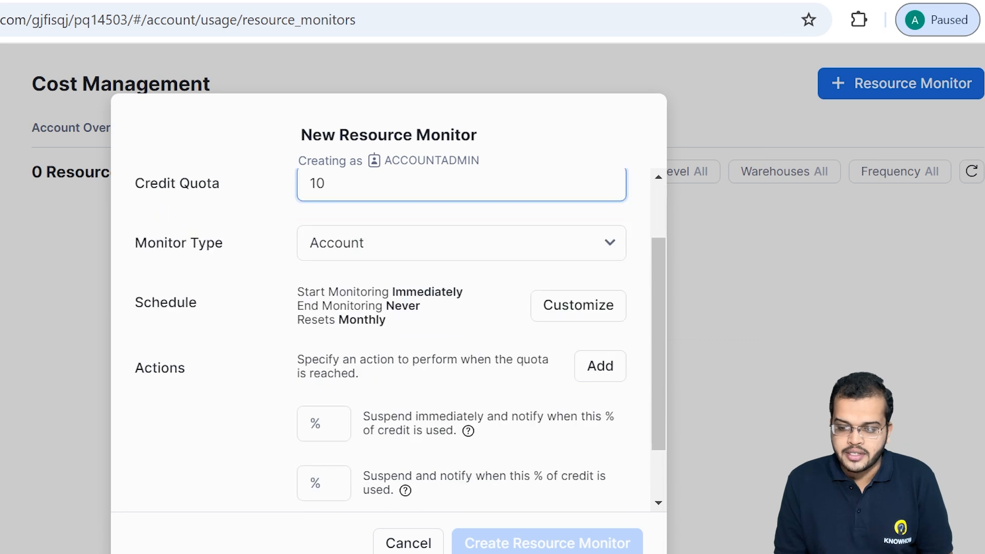
{"action": "scroll", "coordinate": [345, 330], "scroll_direction": "down", "scroll_amount": 1}
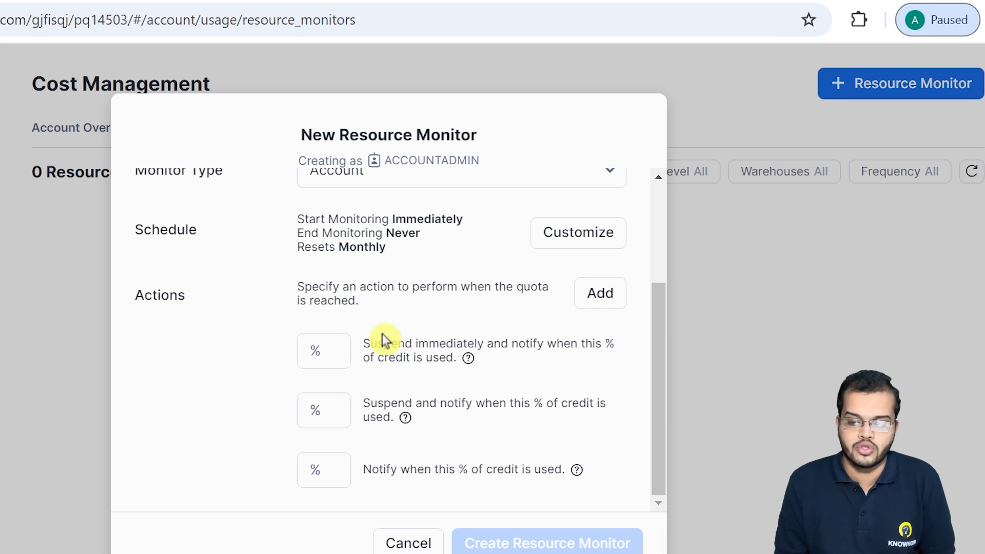
{"action": "scroll", "coordinate": [383, 335], "scroll_direction": "up", "scroll_amount": 3}
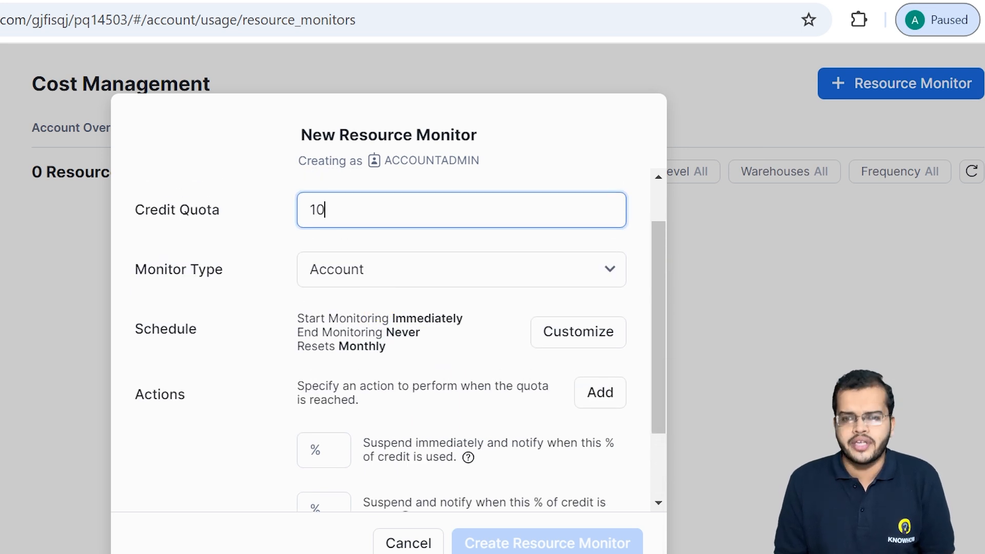
Set the monitor to suspend immediately and notify when 99% of the credit is used
{"action": "scroll", "coordinate": [383, 335], "scroll_direction": "down", "scroll_amount": 3}
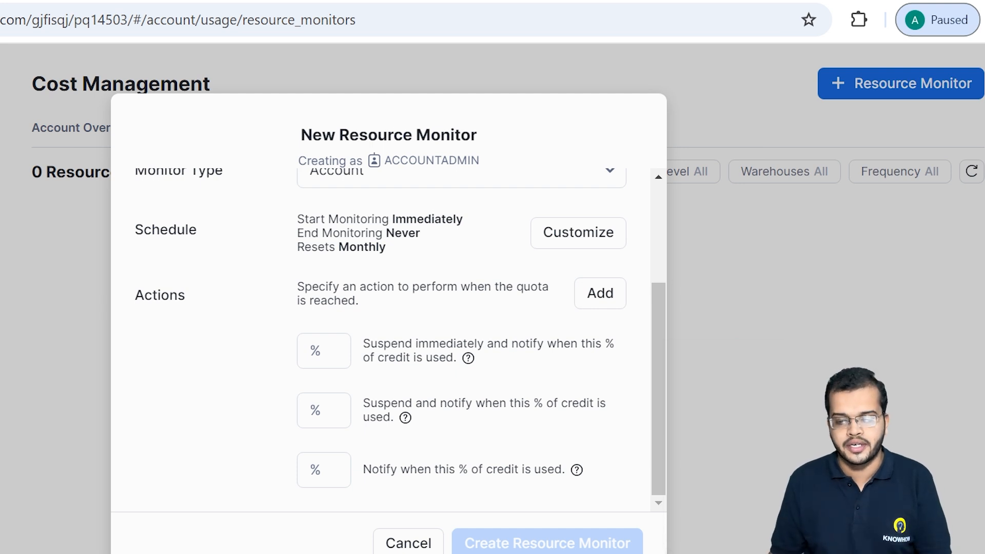
{"action": "left_click", "coordinate": [322, 351]}
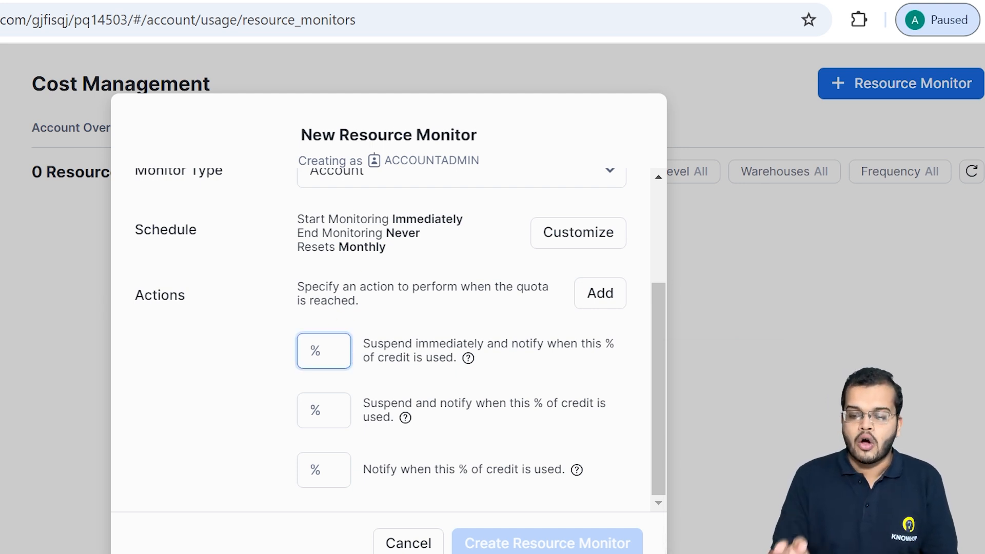
{"action": "type", "text": "99"}
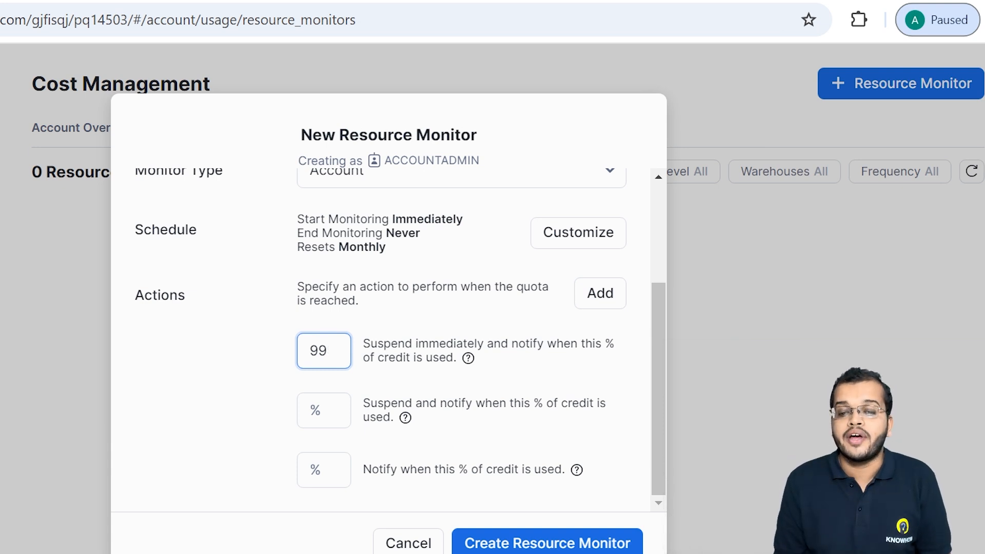
{"action": "key", "text": "ctrl+a"}
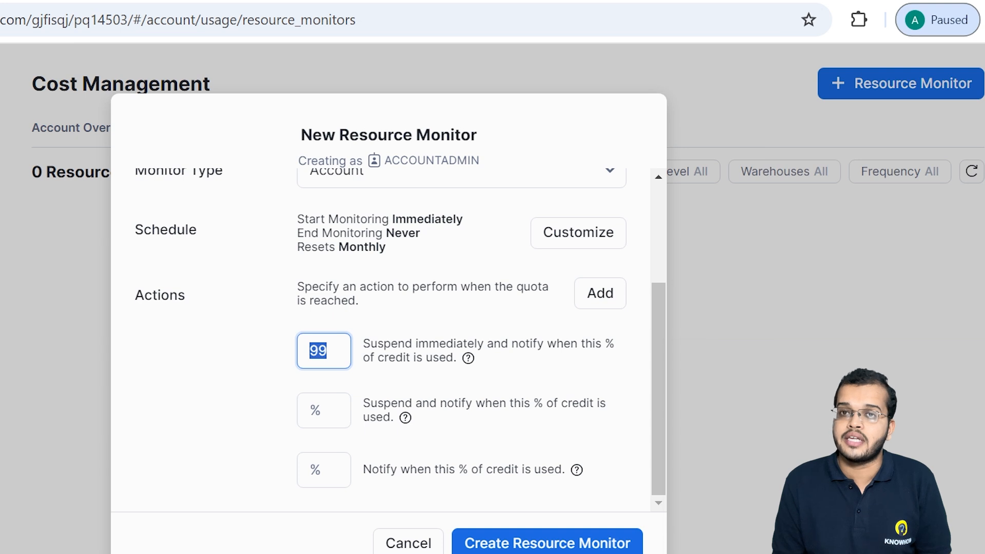
{"action": "key", "text": "Right"}
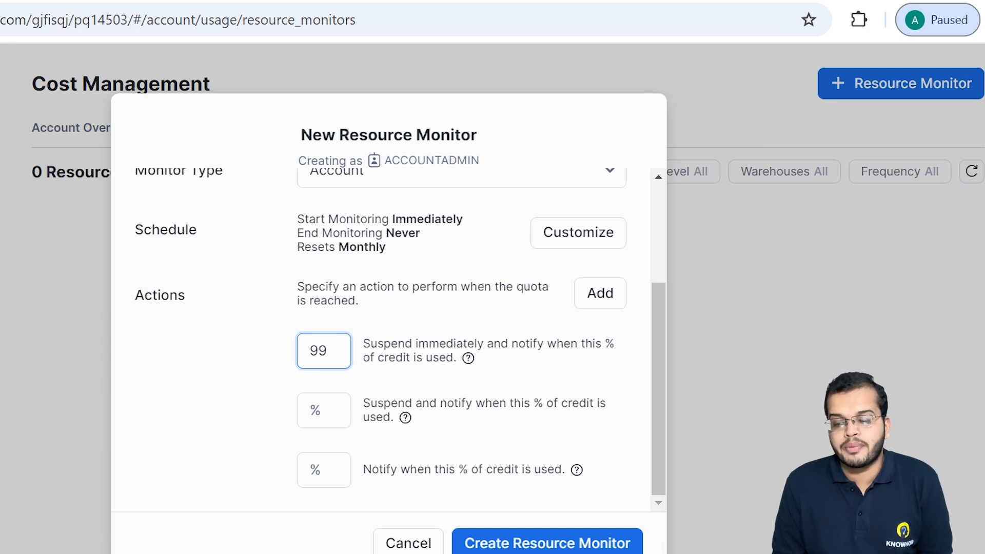
Set the suspend-and-notify threshold to 85% and the notify-only threshold to 50% of credit used
{"action": "left_click_drag", "start_coordinate": [509, 403], "coordinate": [579, 404]}
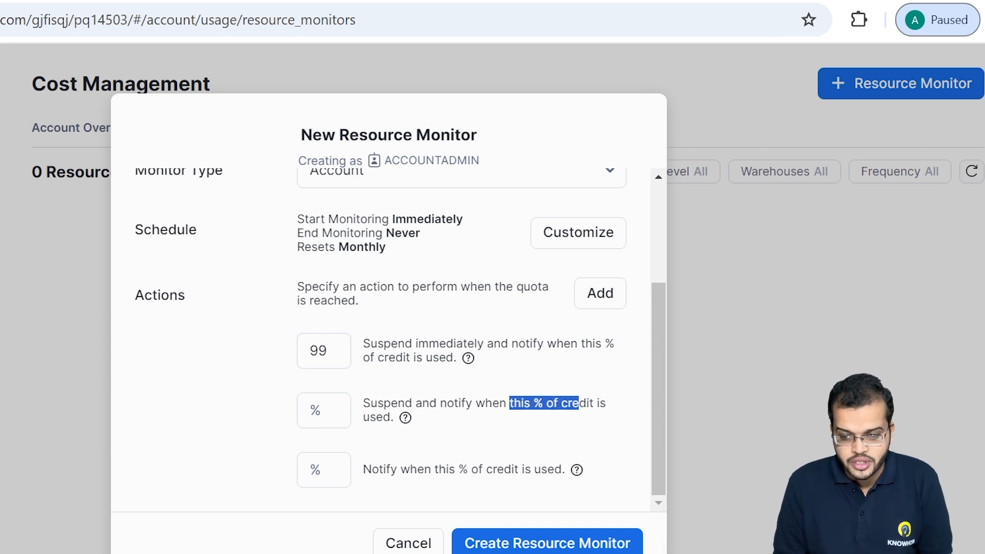
{"action": "left_click", "coordinate": [321, 411]}
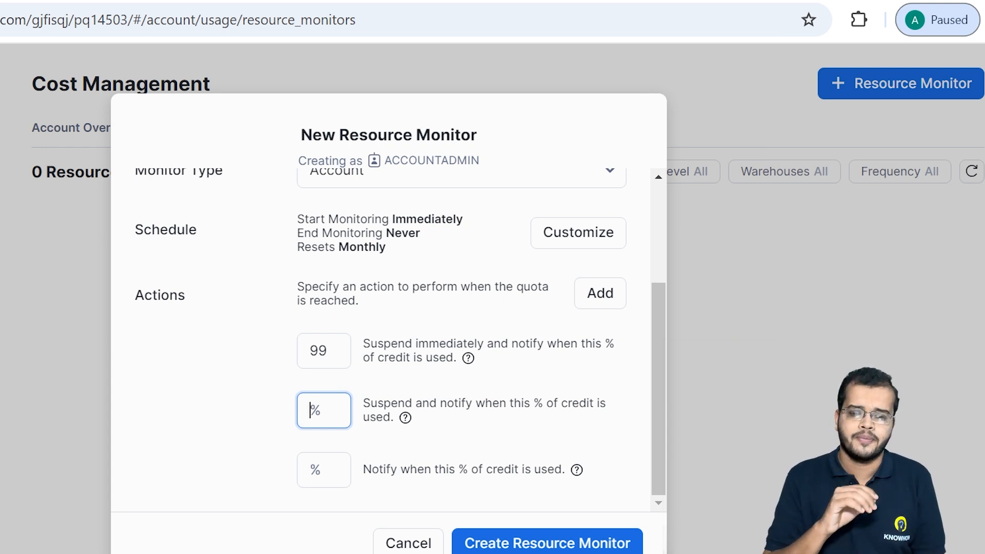
{"action": "type", "text": "85"}
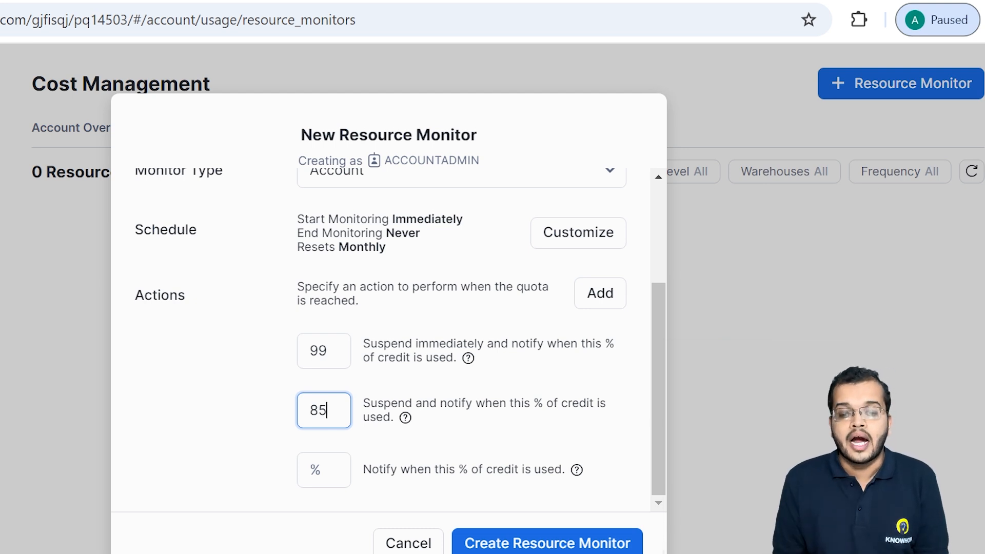
{"action": "left_click_drag", "start_coordinate": [401, 469], "coordinate": [554, 470]}
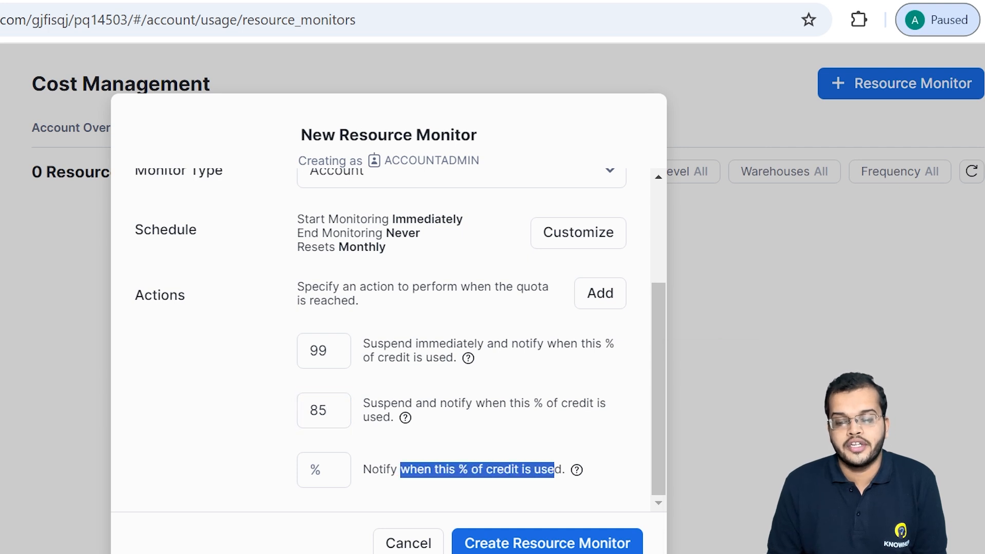
{"action": "left_click", "coordinate": [324, 470]}
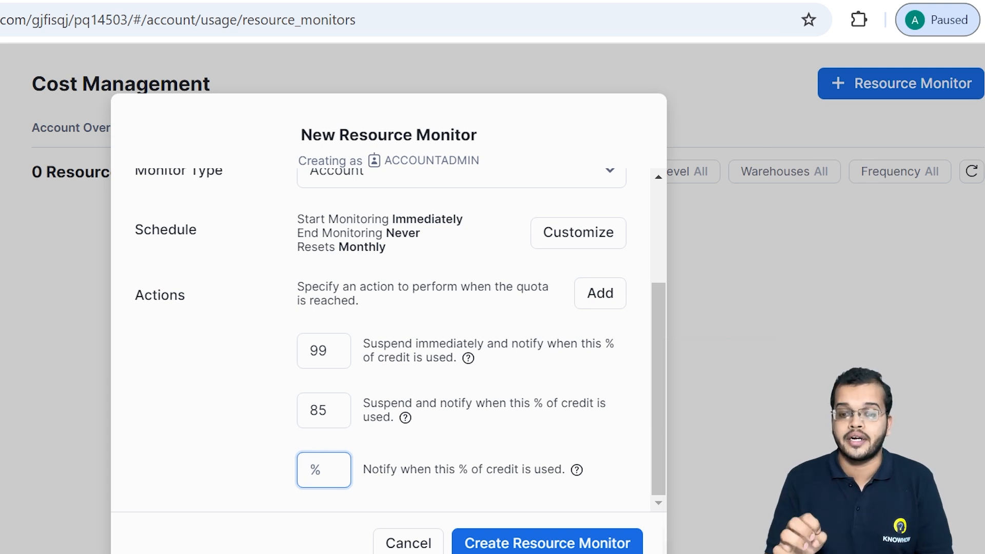
{"action": "type", "text": "50"}
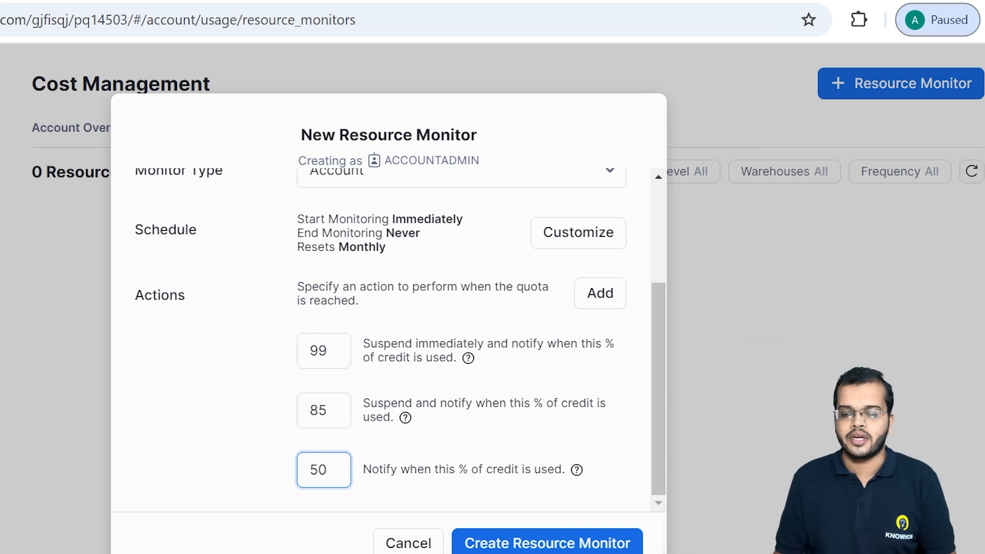
Check the notify-only threshold against the credit quota in the new resource monitor's settings
{"action": "scroll", "coordinate": [303, 392], "scroll_direction": "up", "scroll_amount": 3}
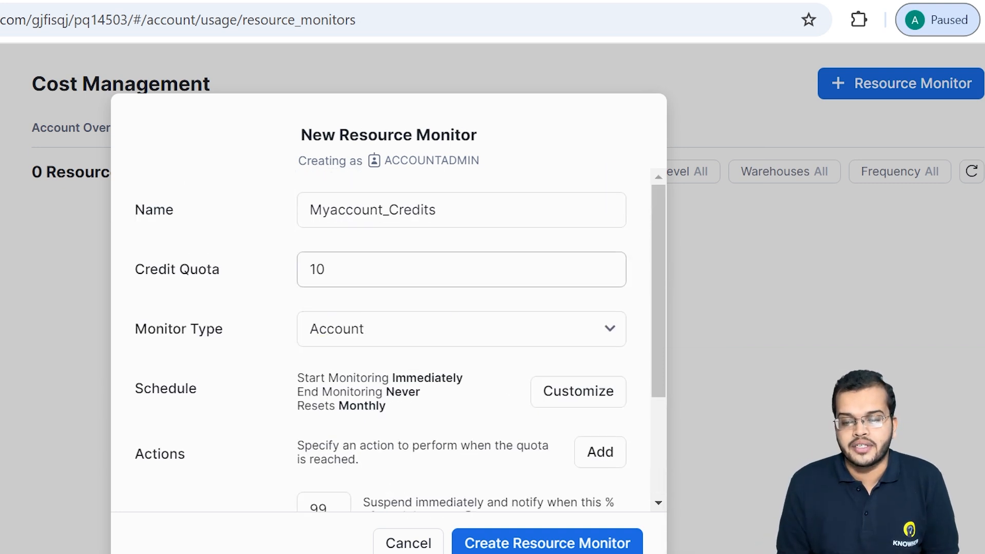
{"action": "scroll", "coordinate": [303, 392], "scroll_direction": "down", "scroll_amount": 3}
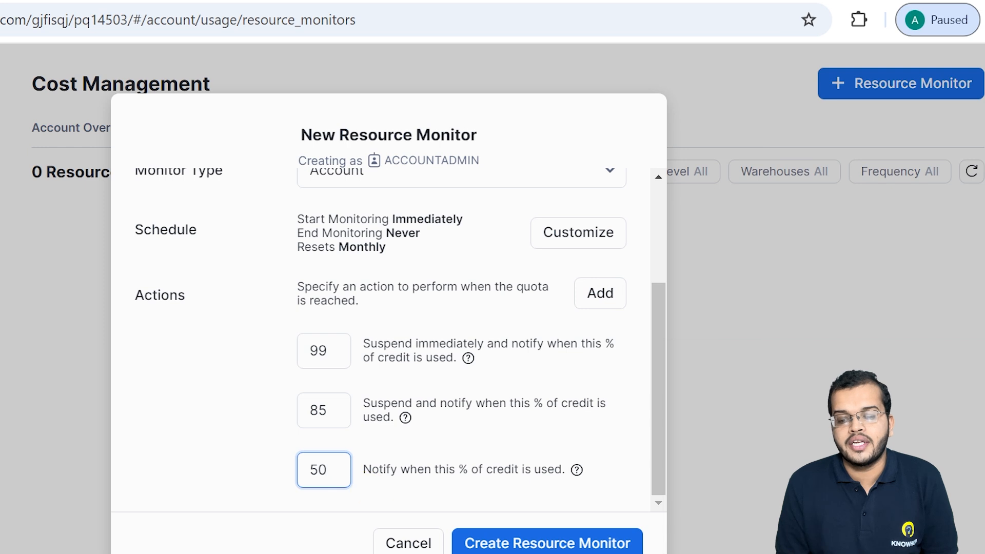
{"action": "left_click_drag", "start_coordinate": [379, 469], "coordinate": [562, 470]}
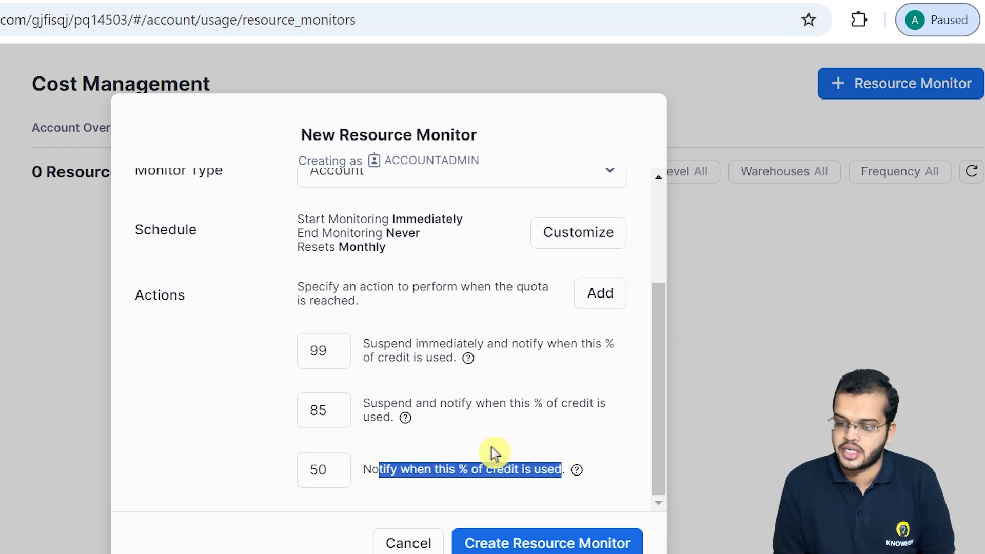
{"action": "left_click", "coordinate": [280, 464]}
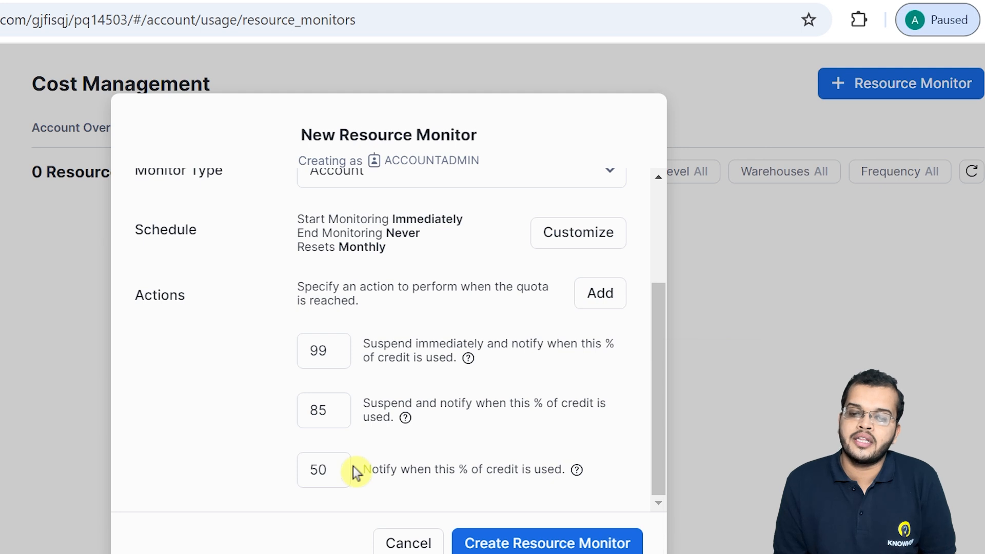
{"action": "scroll", "coordinate": [353, 466], "scroll_direction": "up", "scroll_amount": 3}
{"action": "double_click", "coordinate": [317, 269]}
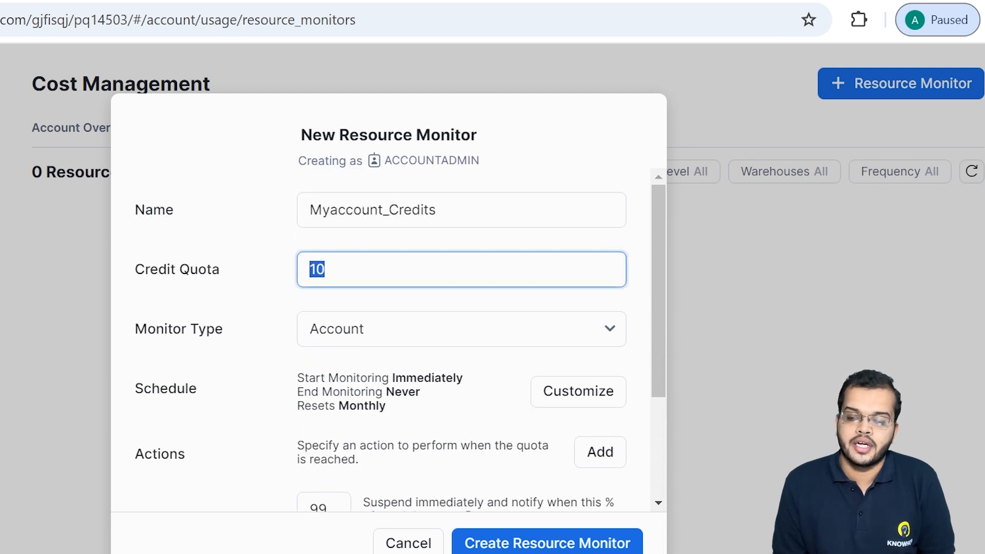
{"action": "scroll", "coordinate": [320, 308], "scroll_direction": "down", "scroll_amount": 3}
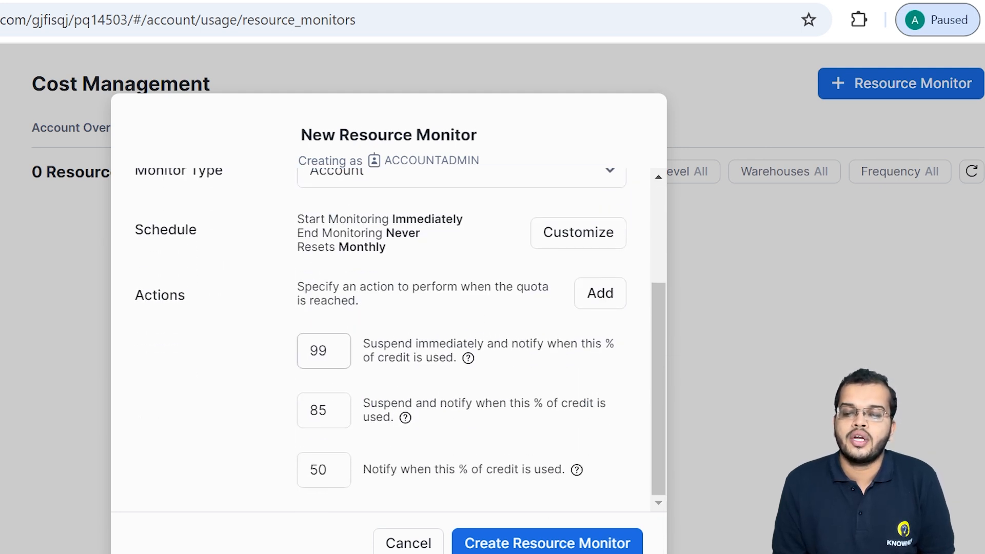
{"action": "left_click", "coordinate": [316, 468]}
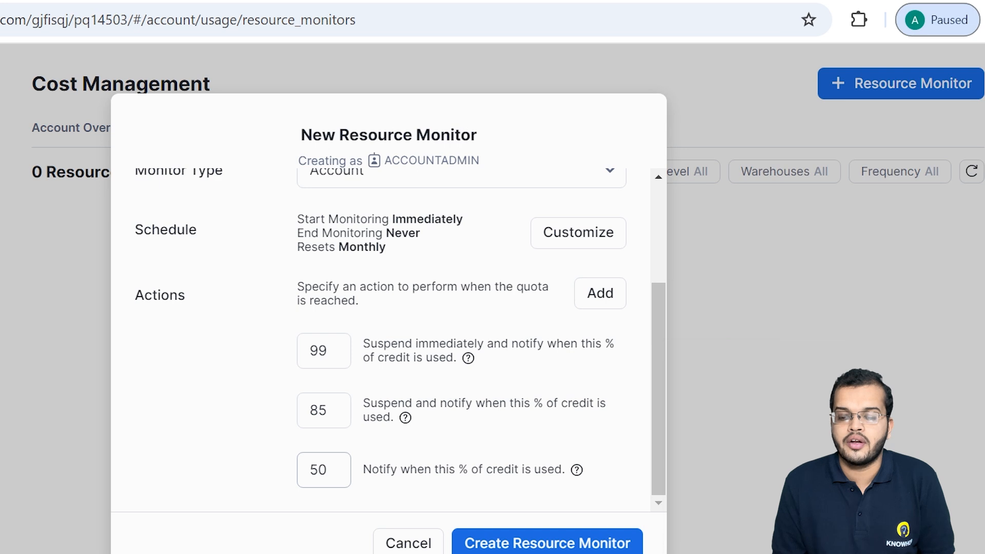
{"action": "double_click", "coordinate": [318, 469]}
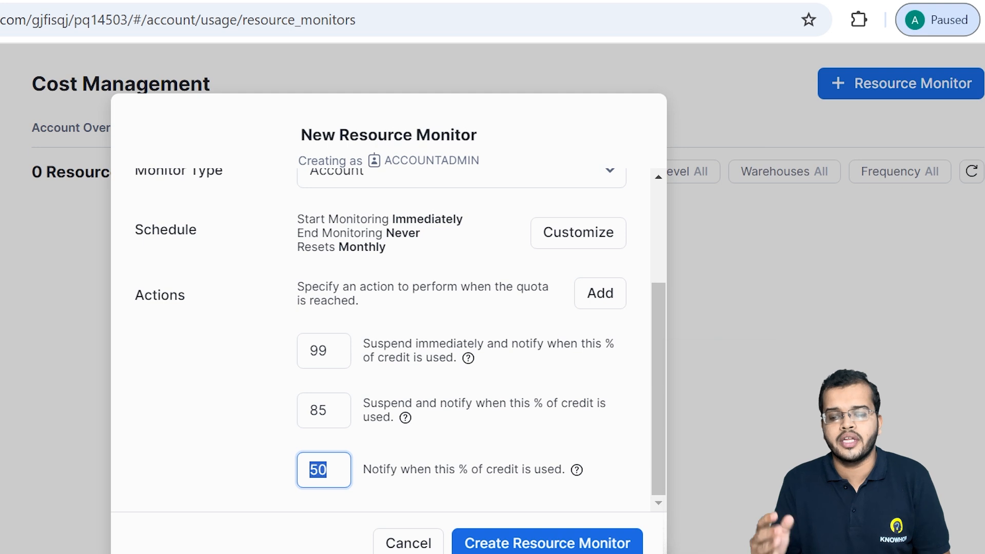
Enter 50% as the notify-only threshold and create the account-level resource monitor with its suspend thresholds of 85% and 99%
{"action": "type", "text": "50"}
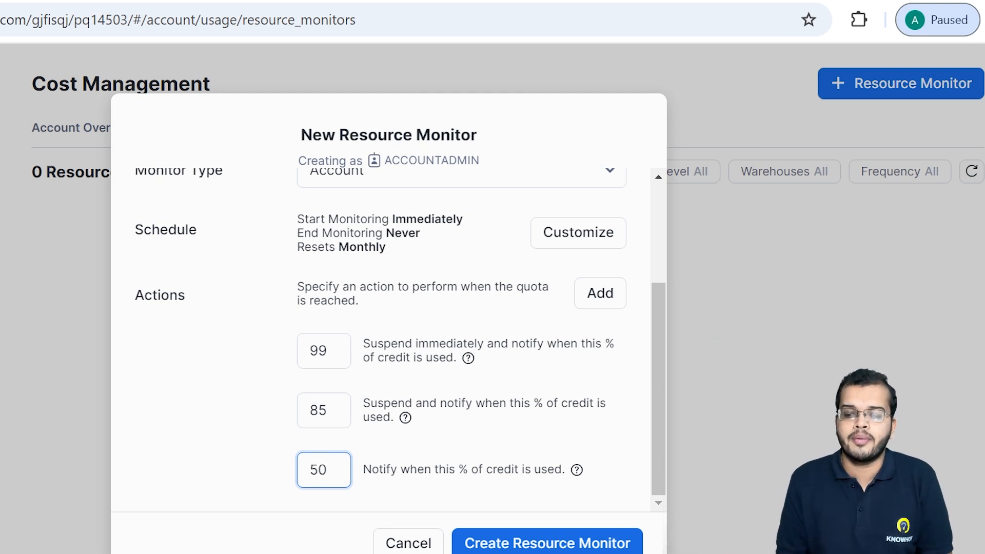
{"action": "key", "text": "shift+Tab"}
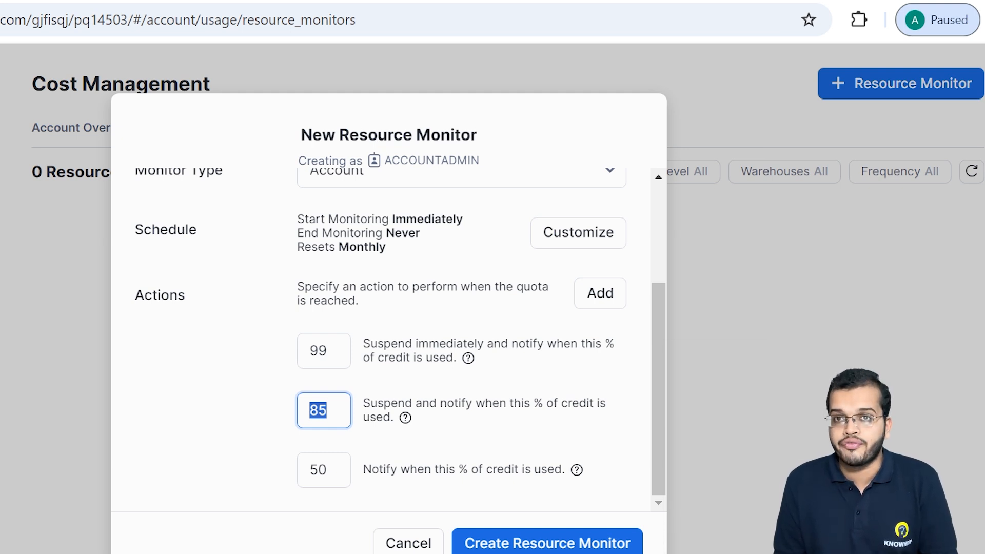
{"action": "key", "text": "shift+Tab"}
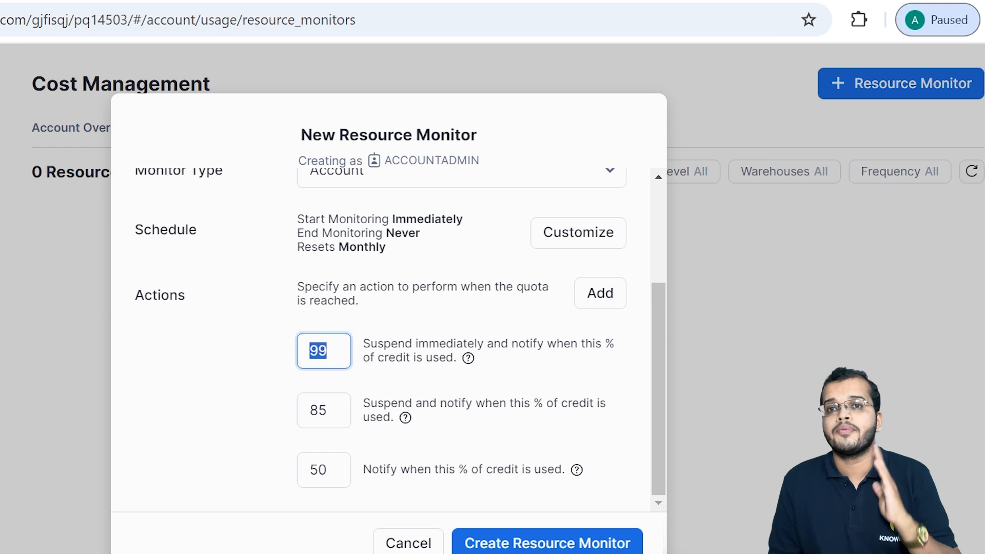
{"action": "left_click", "coordinate": [310, 351]}
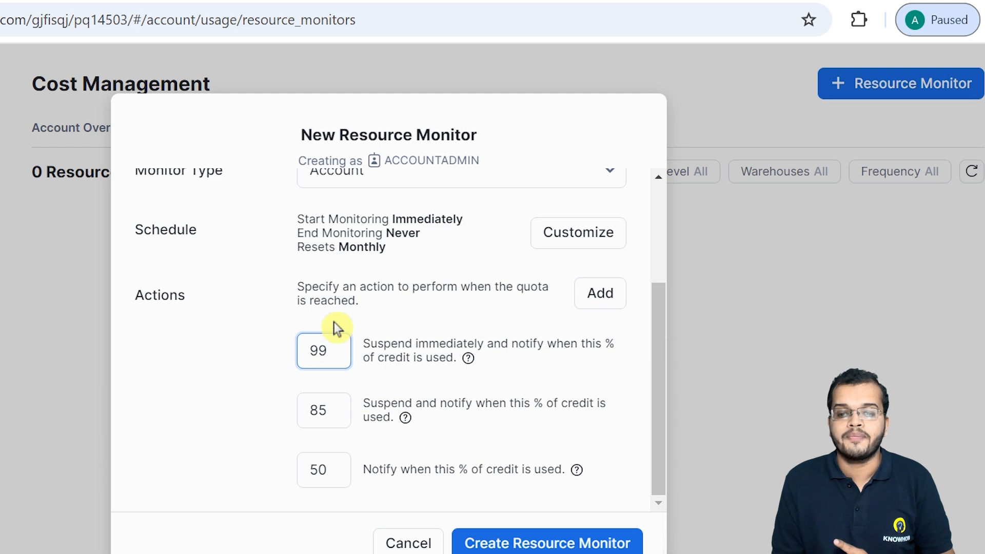
{"action": "scroll", "coordinate": [334, 321], "scroll_direction": "up", "scroll_amount": 3}
{"action": "scroll", "coordinate": [336, 331], "scroll_direction": "down", "scroll_amount": 3}
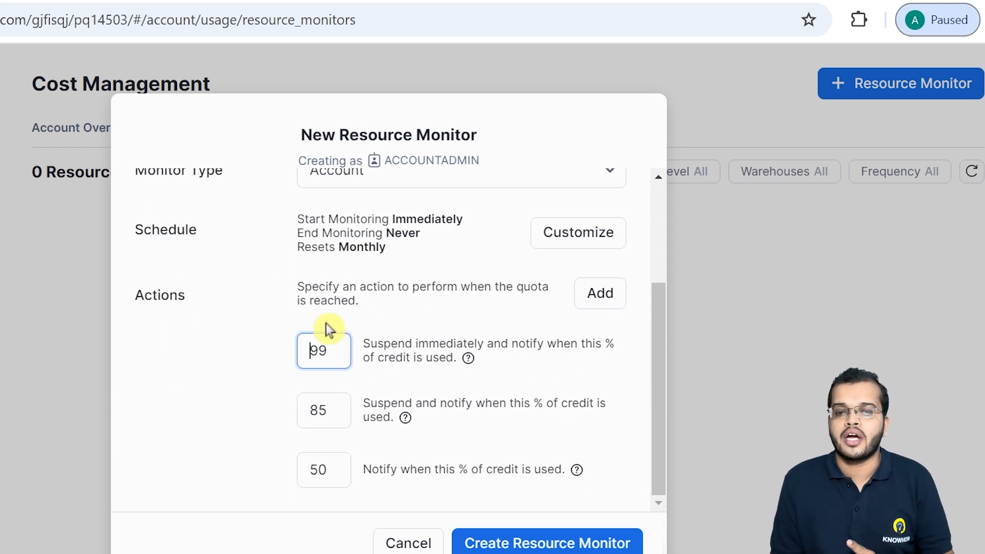
{"action": "left_click", "coordinate": [543, 544]}
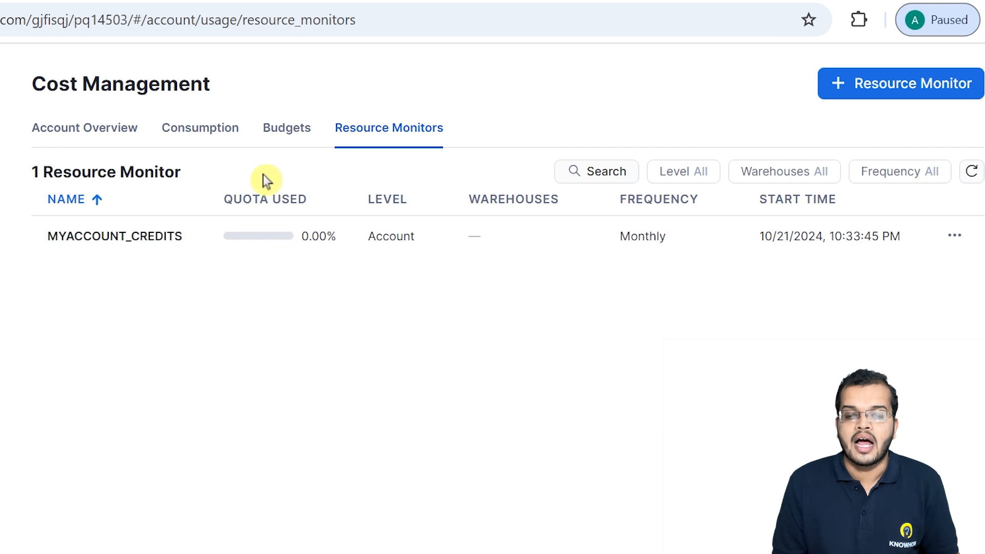
Review the details and privileges of the MYACCOUNT_CREDITS resource monitor, and return to the list of resource monitors
{"action": "left_click", "coordinate": [259, 239]}
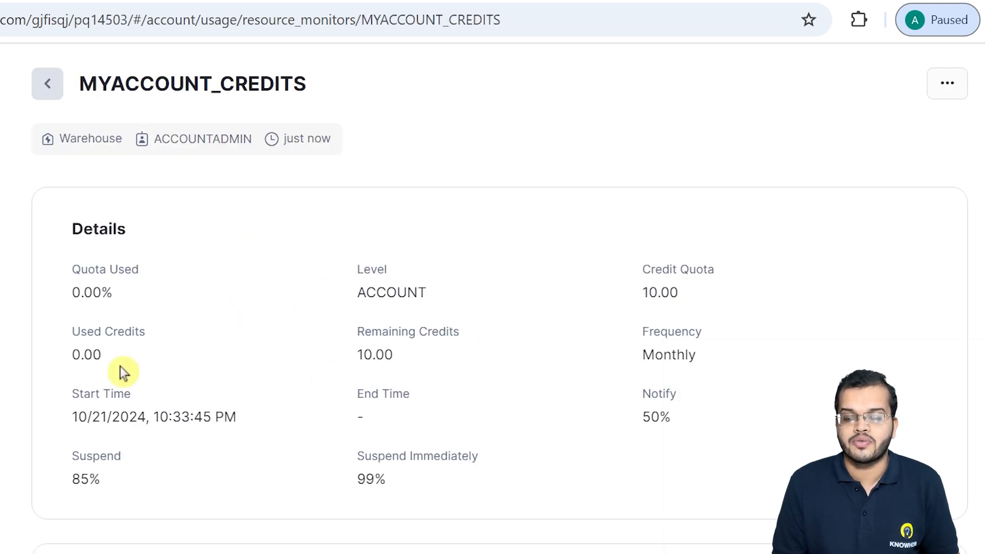
{"action": "left_click", "coordinate": [47, 85]}
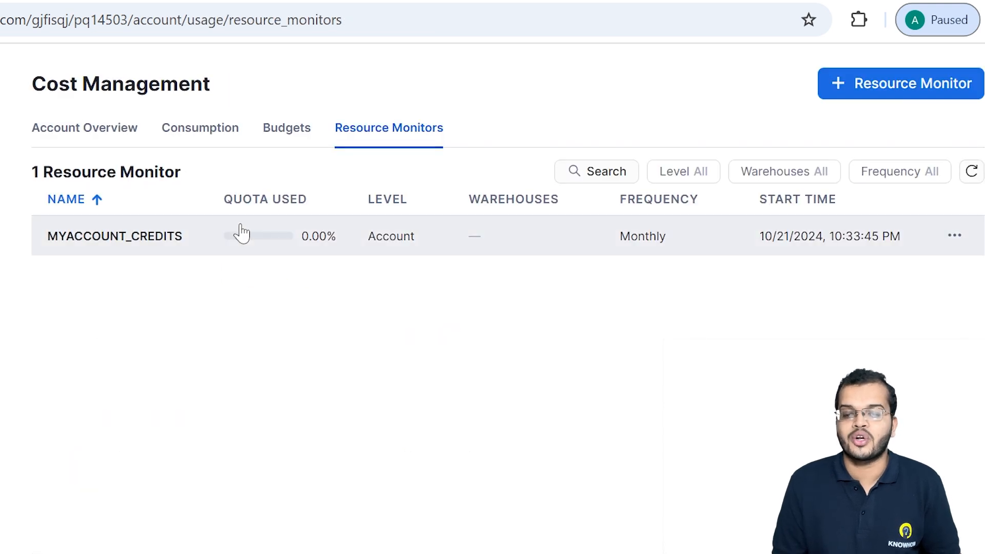
{"action": "left_click", "coordinate": [272, 247]}
{"action": "scroll", "coordinate": [331, 289], "scroll_direction": "down", "scroll_amount": 3}
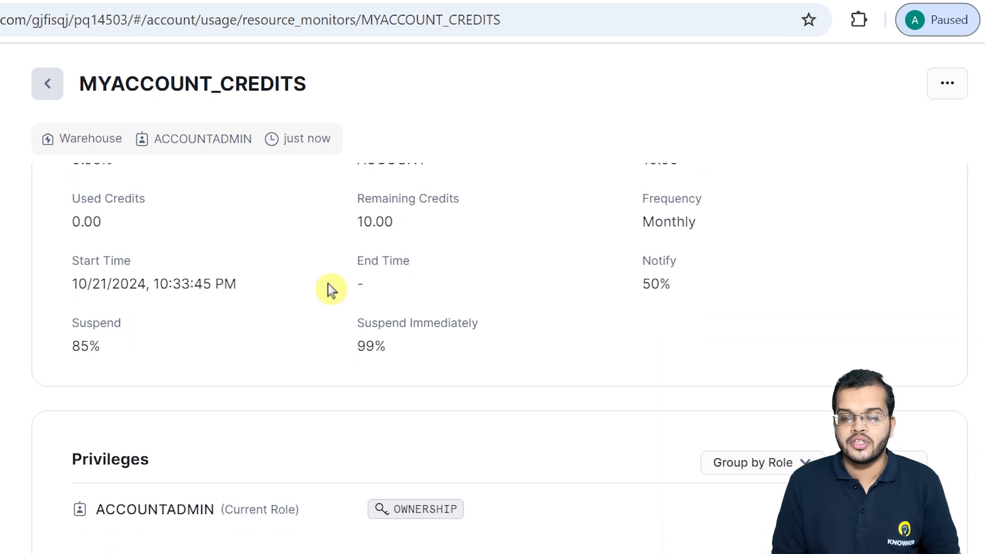
{"action": "scroll", "coordinate": [329, 285], "scroll_direction": "up", "scroll_amount": 3}
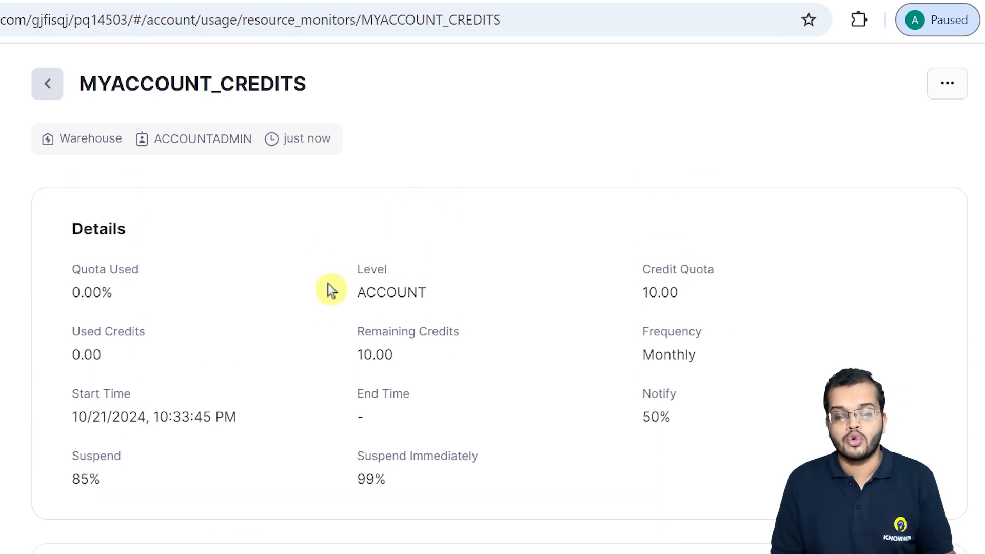
{"action": "left_click", "coordinate": [47, 83]}
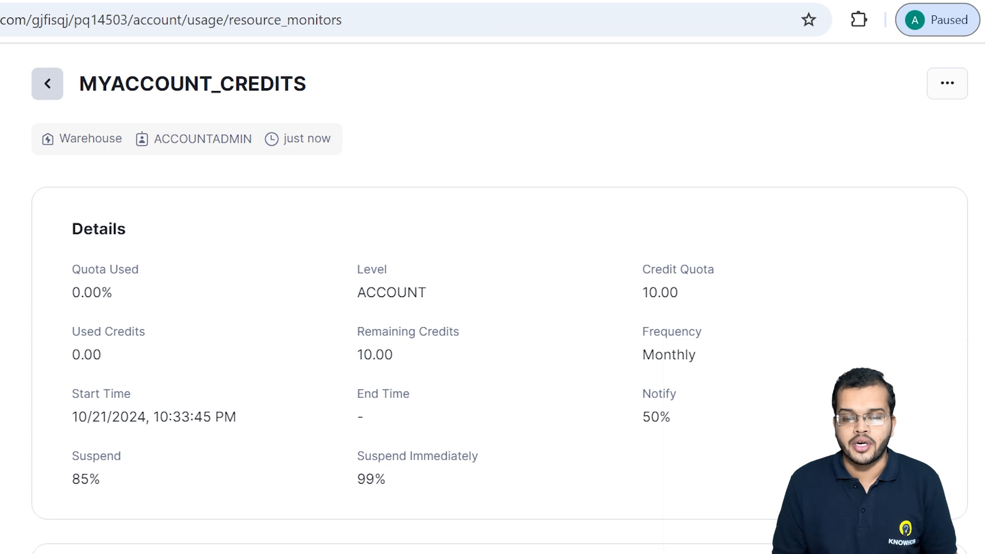